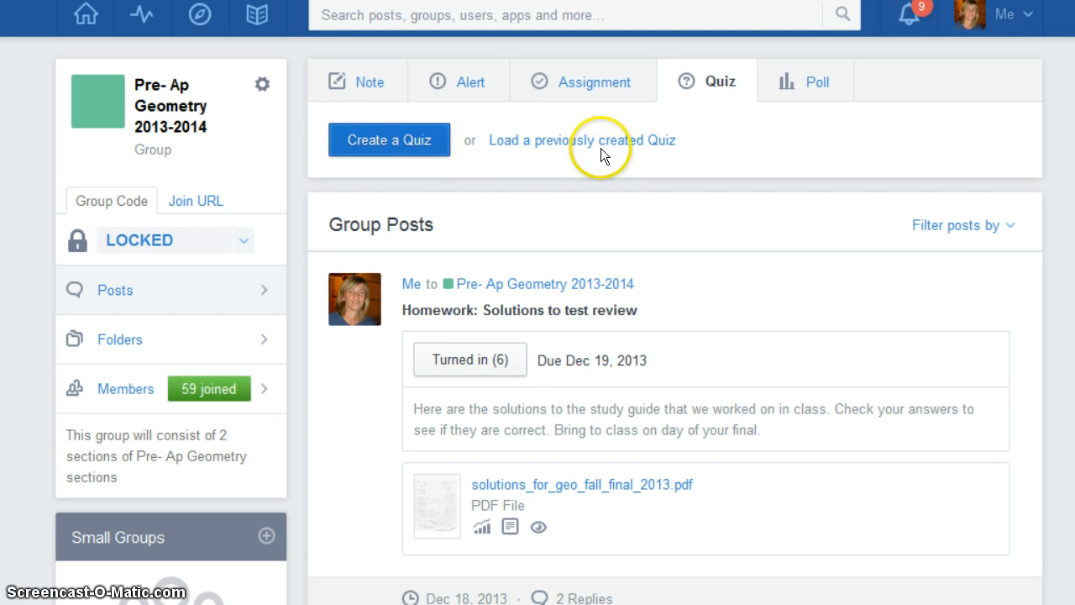
Create a new quiz for the Pre-Ap Geometry 2013-2014 group and title it "Quiz Example"
left_click(387, 143)
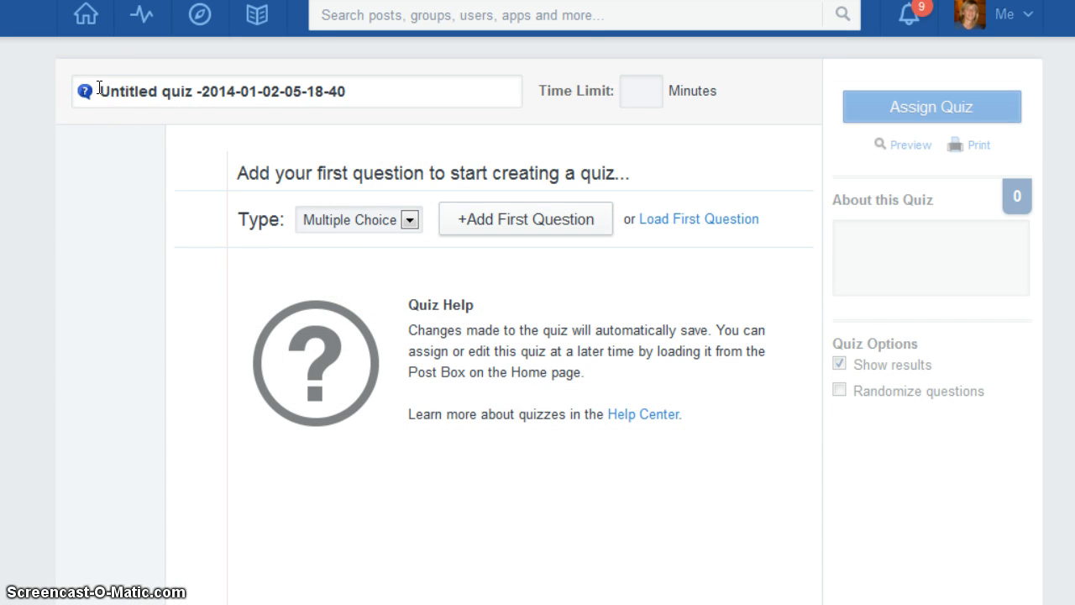
left_click_drag(99, 89, 336, 91)
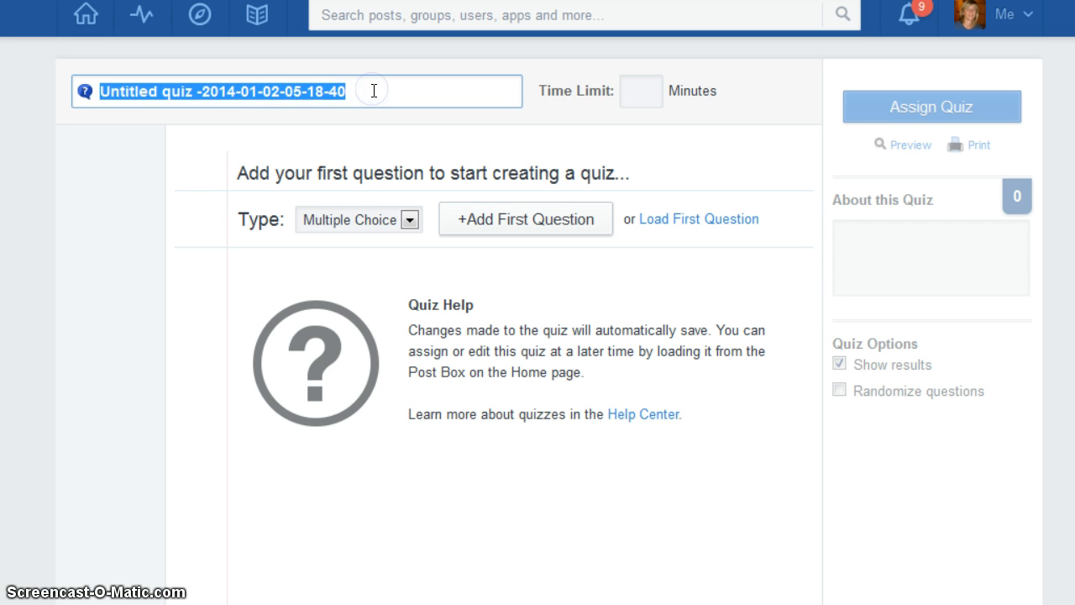
type("Quiz")
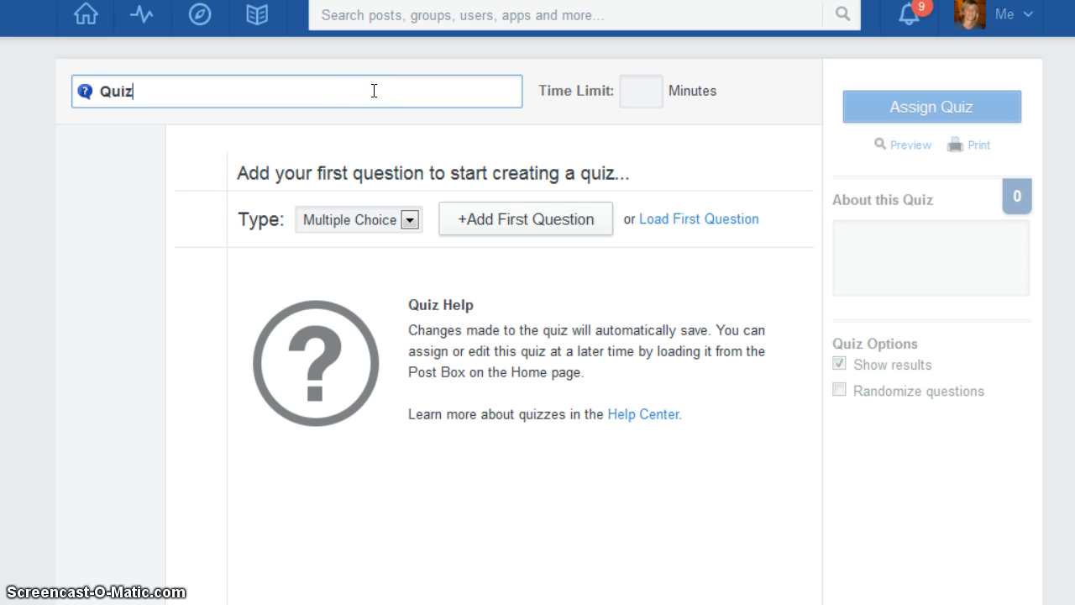
type(" Example")
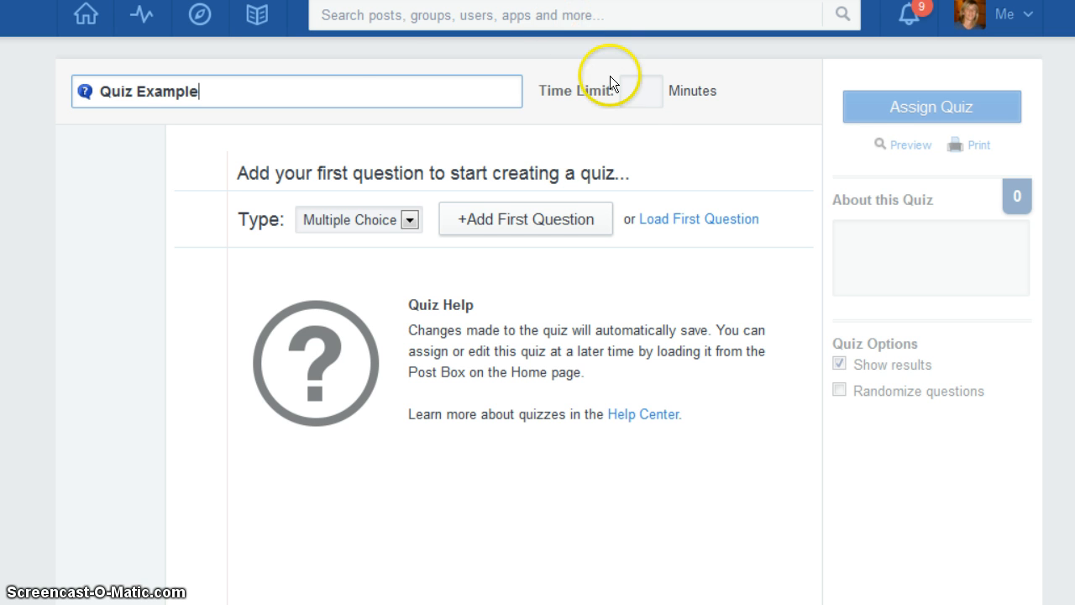
Set the quiz's time limit to 20 minutes
left_click(640, 96)
type("60")
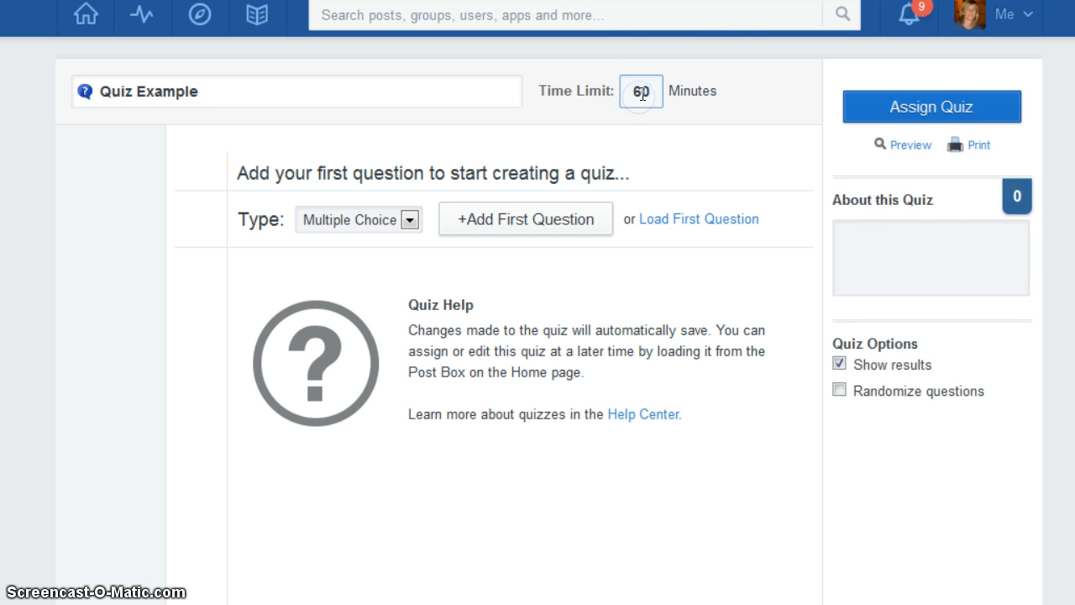
left_click_drag(633, 90, 657, 89)
type("20")
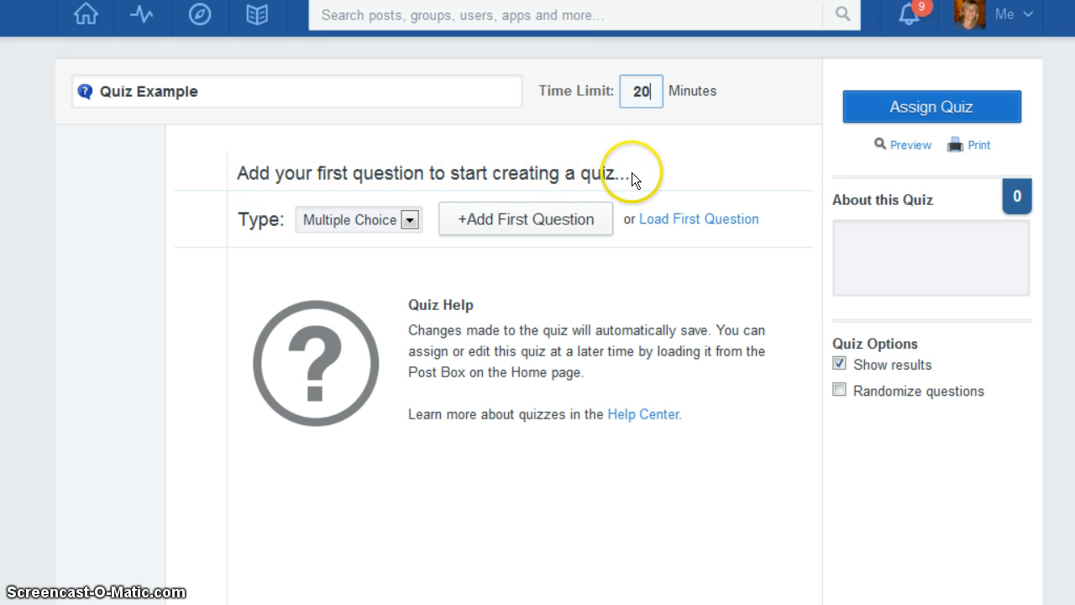
Review the available question types and add the first question as Multiple Choice
left_click(409, 220)
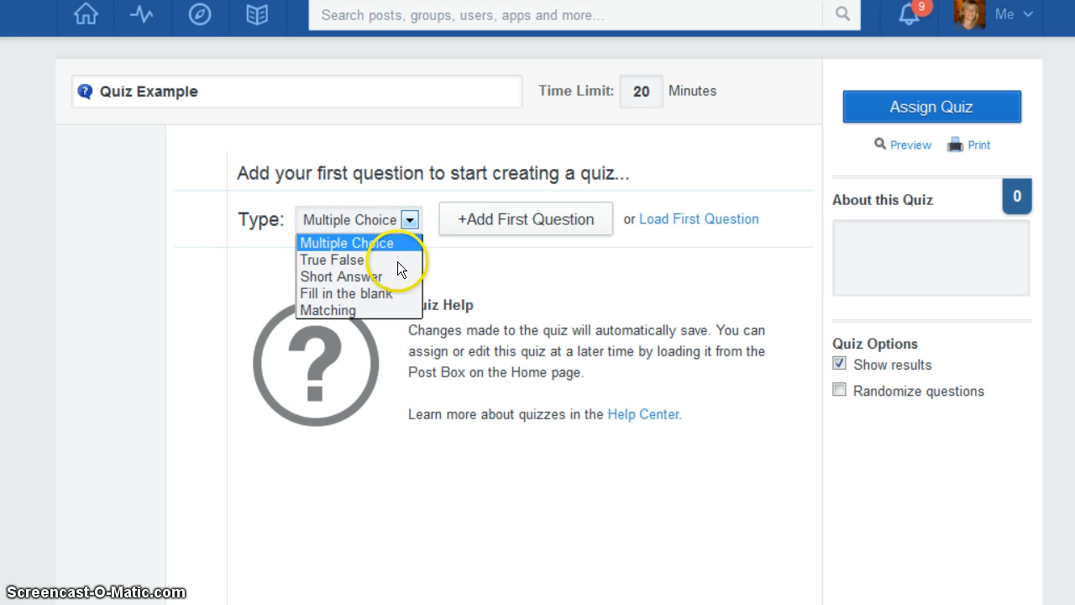
left_click(384, 311)
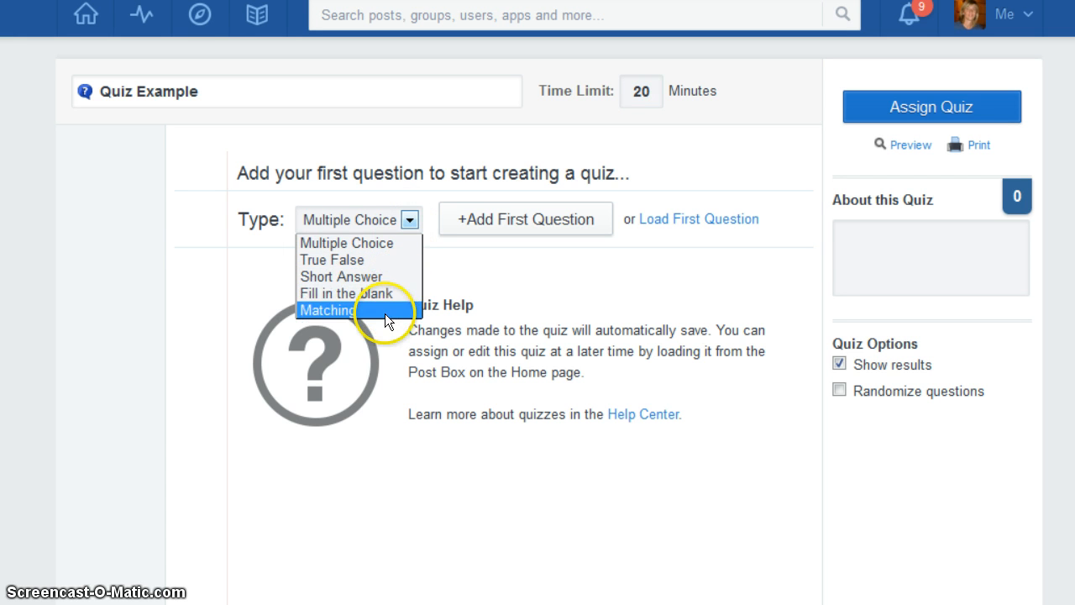
left_click(397, 254)
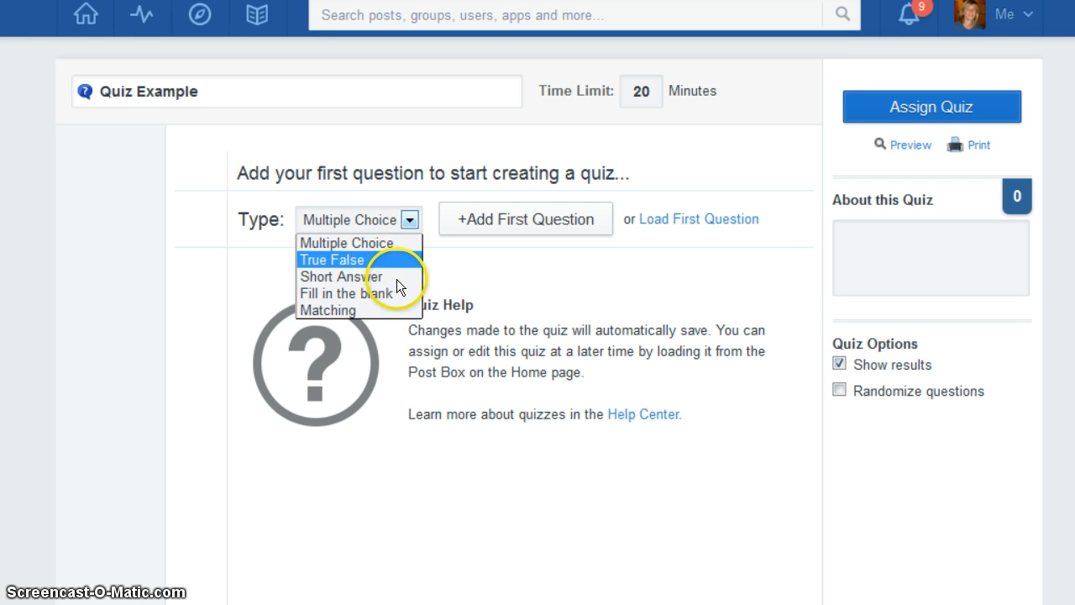
left_click(411, 219)
left_click(514, 218)
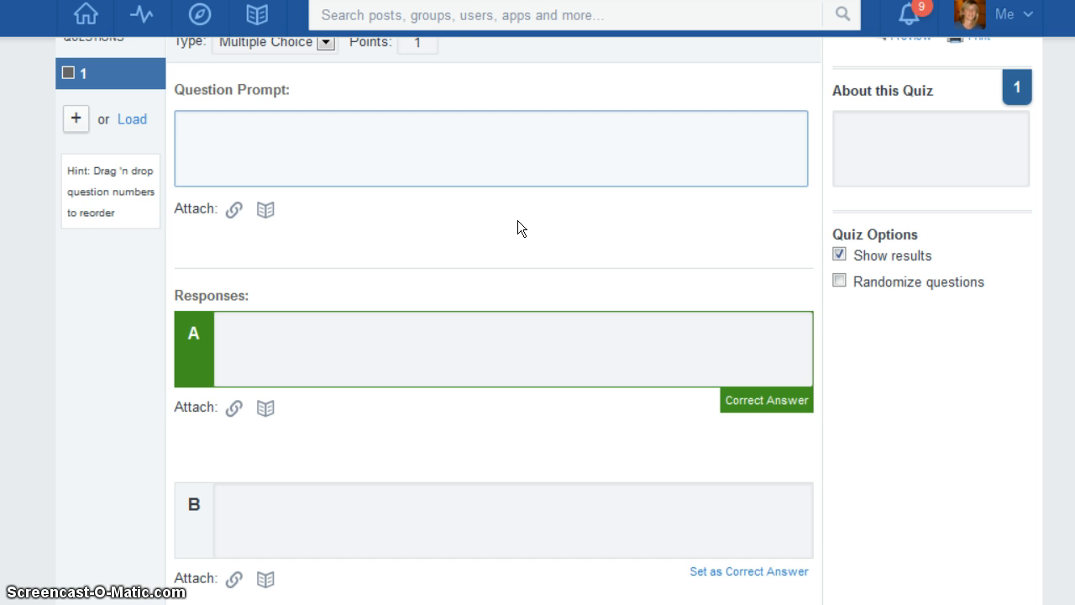
Enter "Look at preview and choose correct answer." as the prompt of question 1
left_click(523, 262)
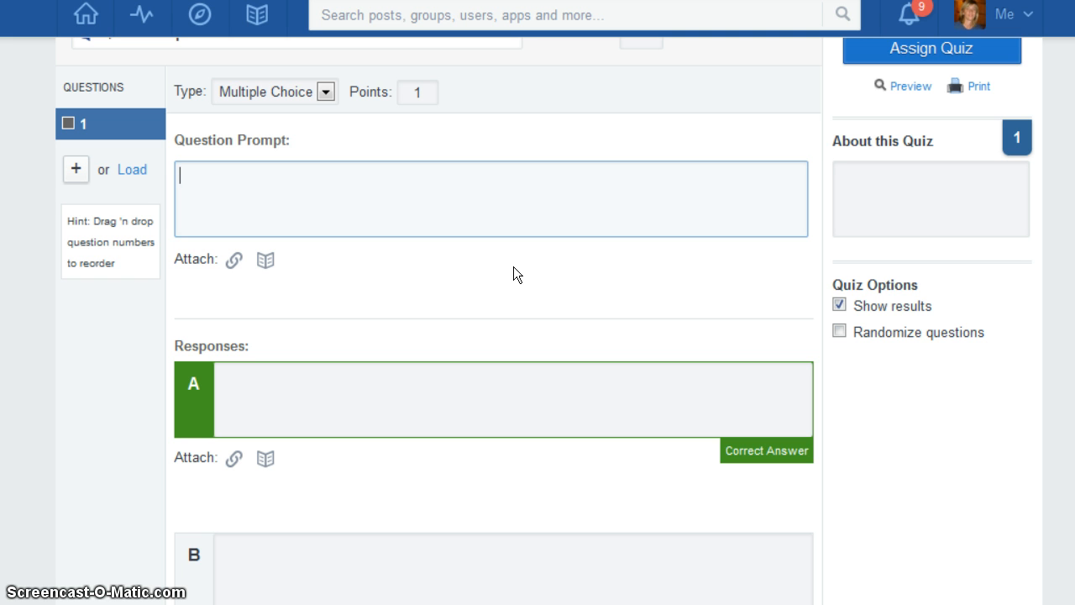
left_click(404, 213)
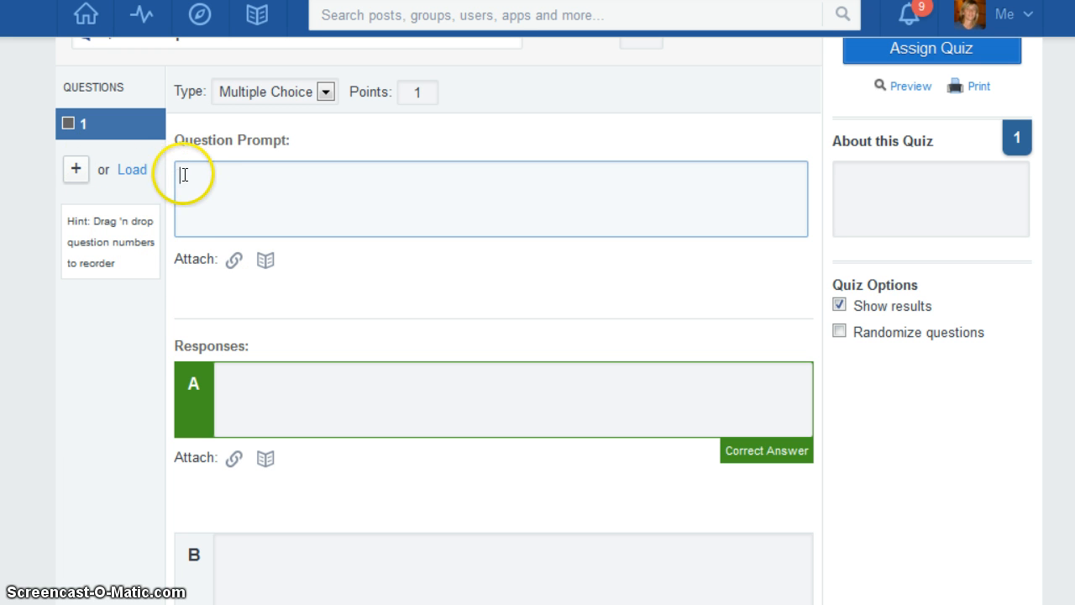
type("L")
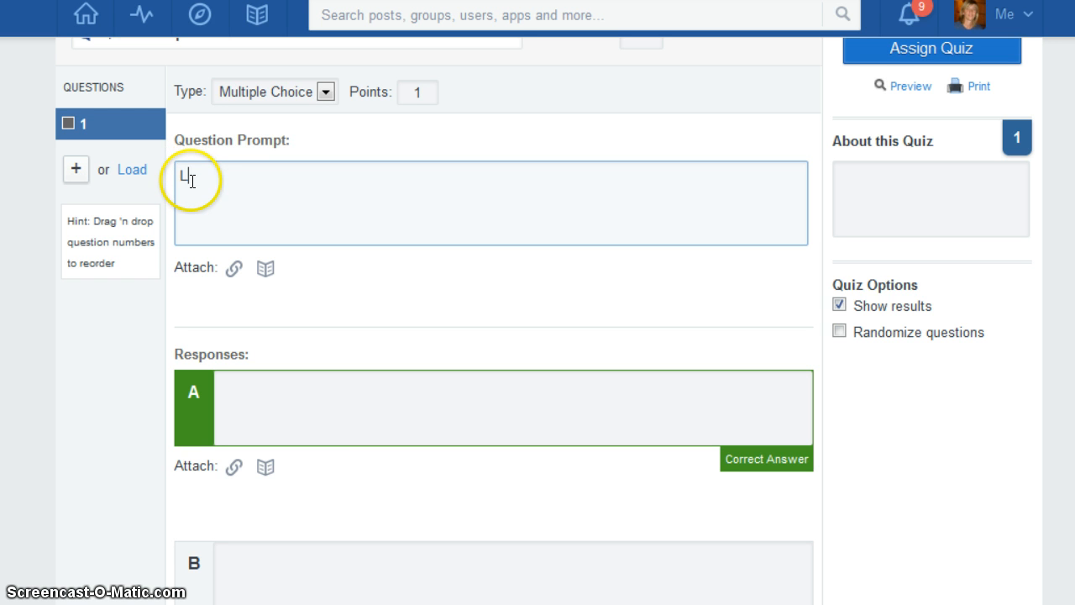
type("ook at preview and choo")
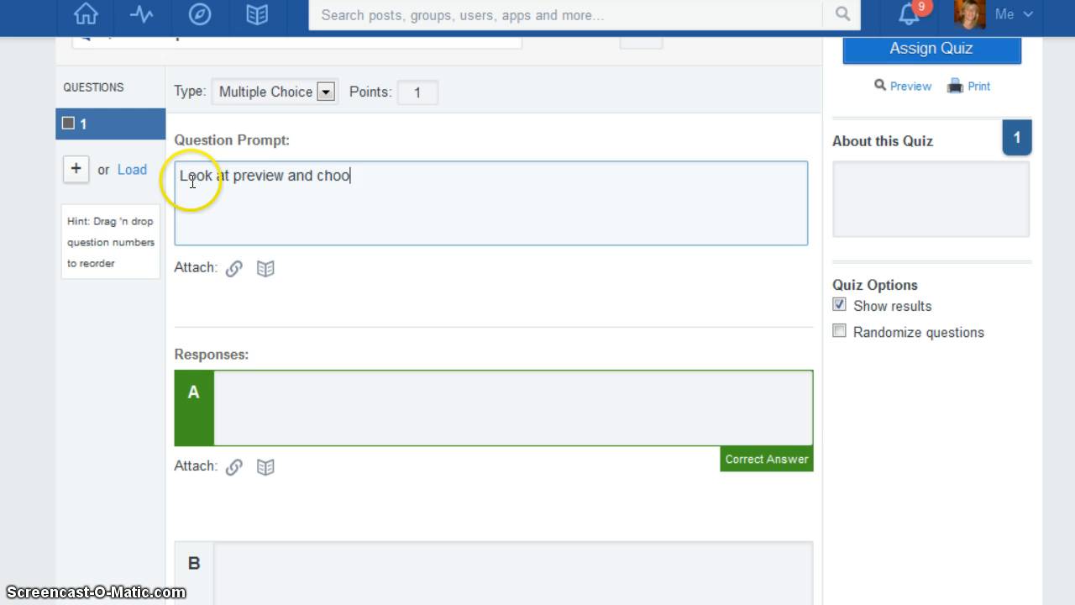
type("se correct answer")
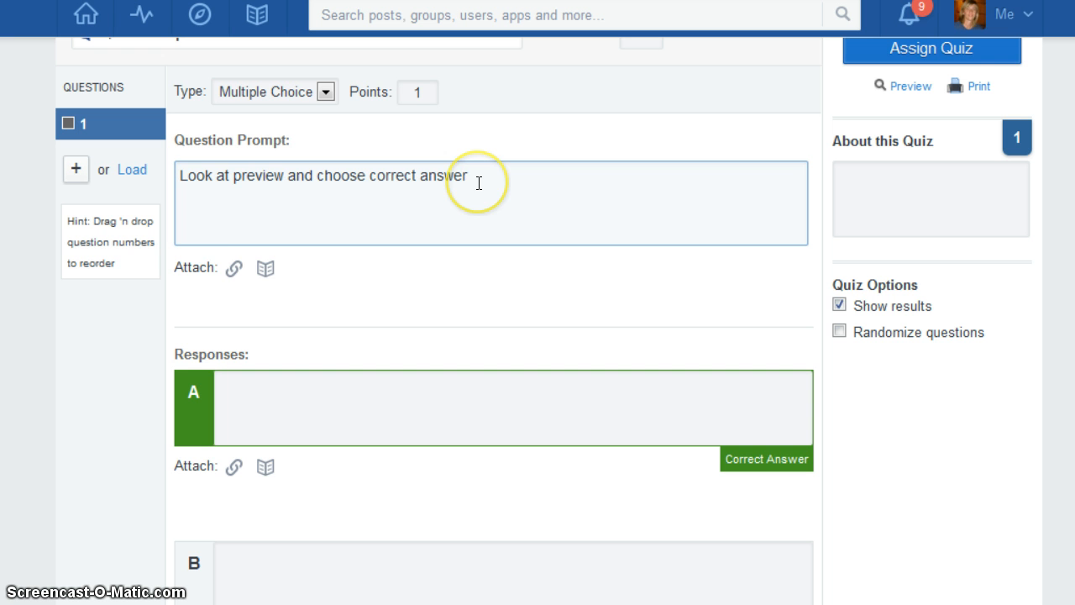
type(".")
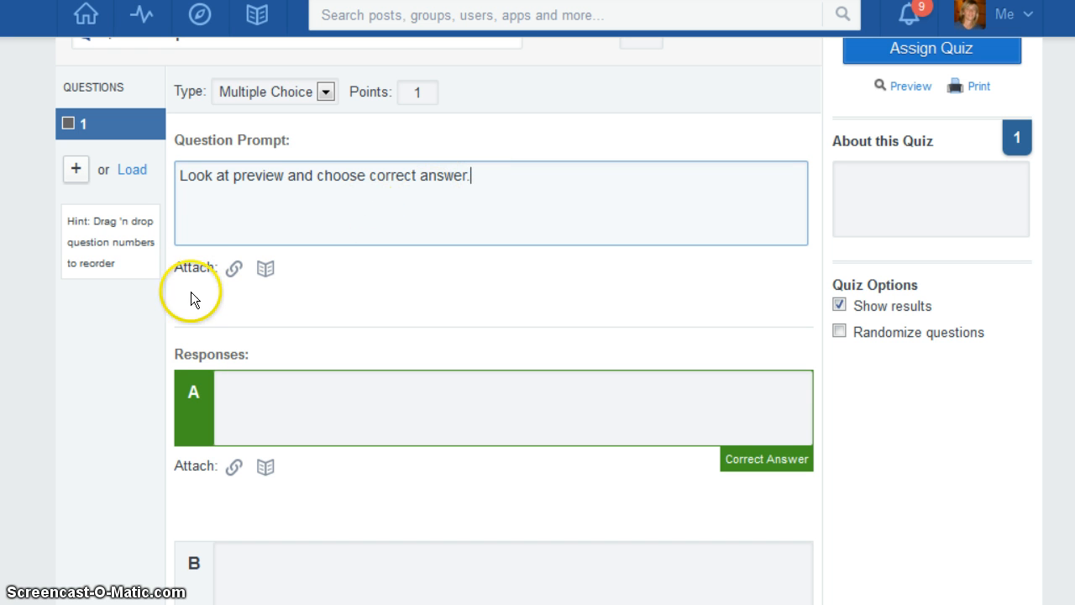
Attach the library image "Chapter 4 Find Angle Measure222.png" to the question prompt
left_click(262, 271)
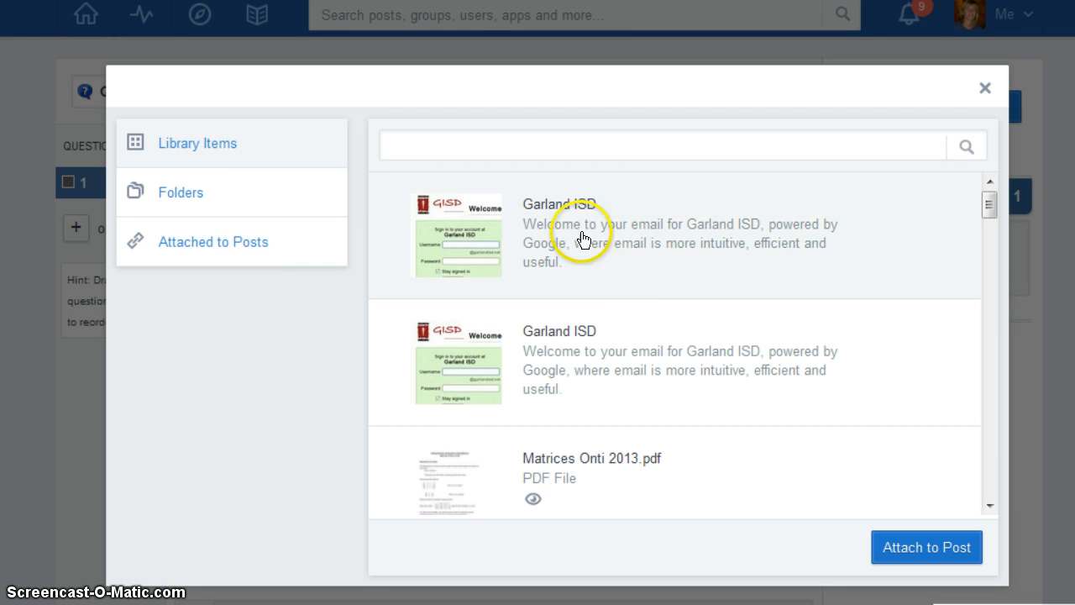
scroll(838, 324, "down", 4)
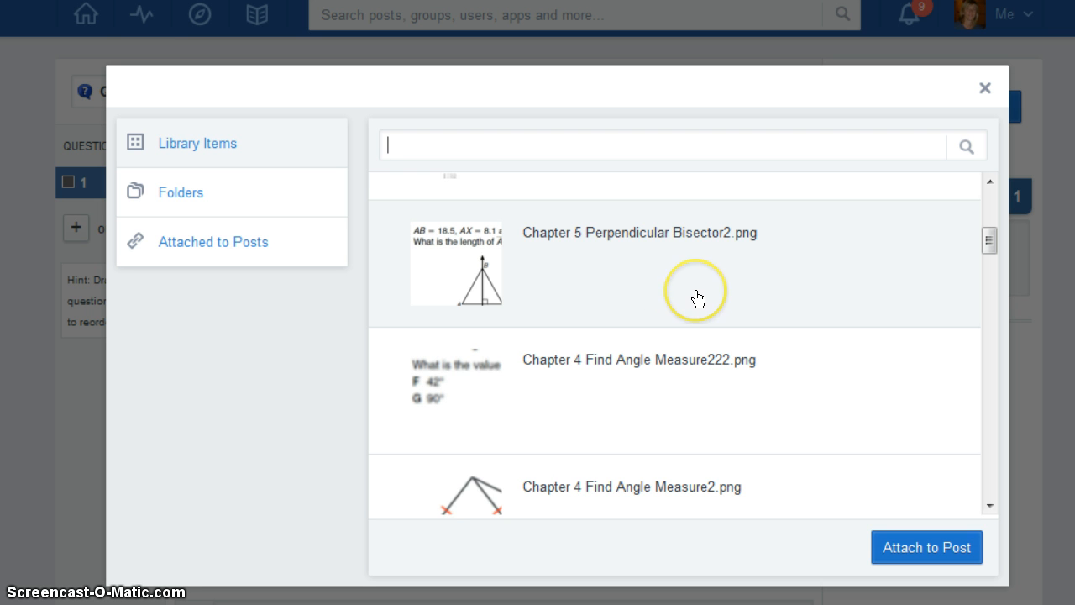
scroll(698, 298, "down", 1)
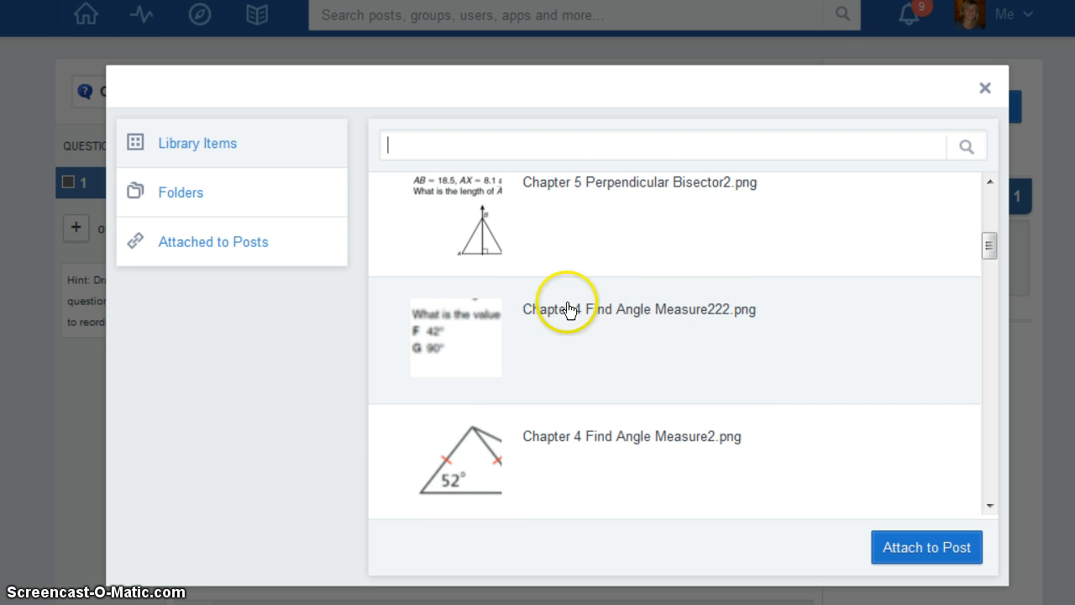
left_click(479, 346)
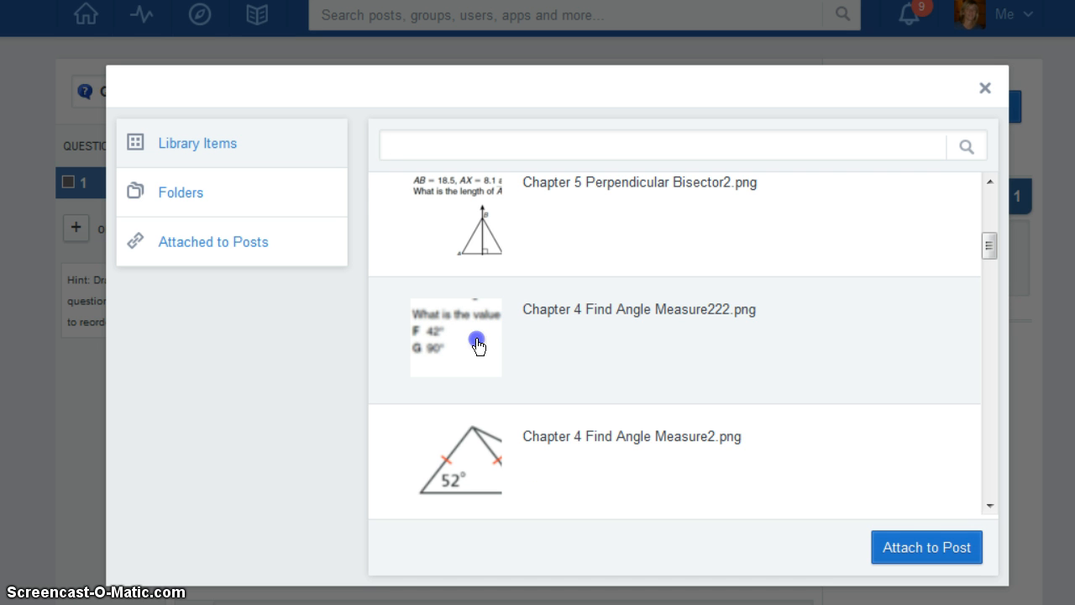
left_click(943, 551)
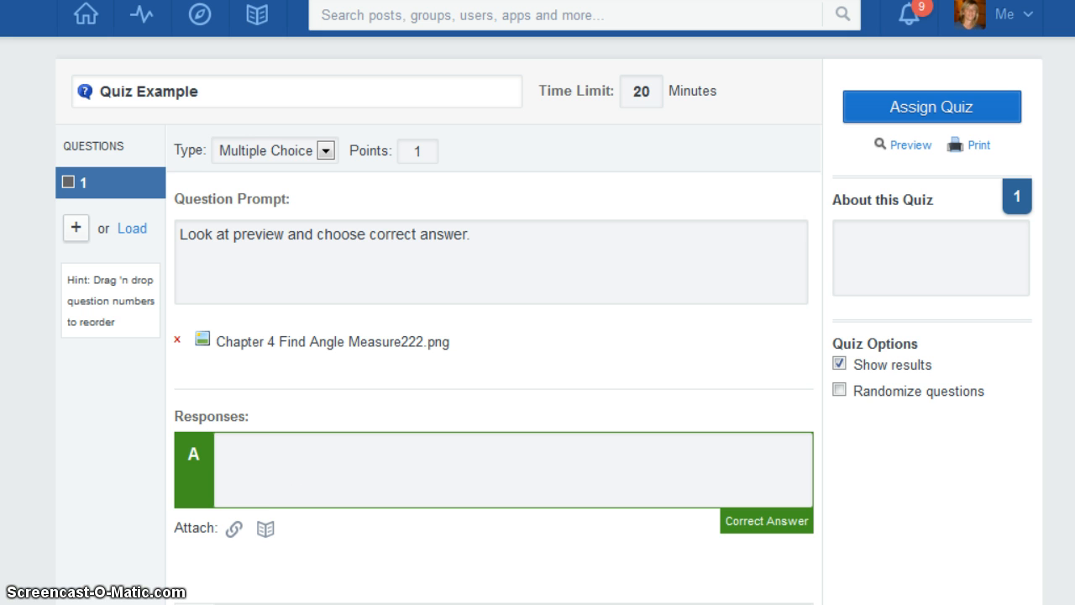
Enter F as response A and G as response B of question 1
left_click(241, 446)
type("F")
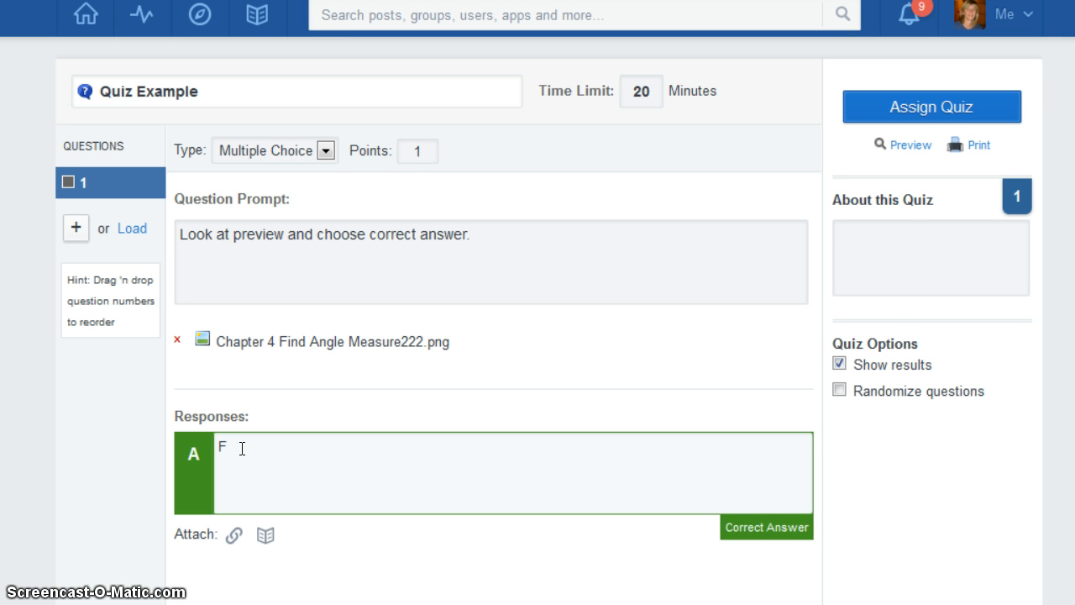
scroll(242, 448, "down", 2)
left_click(245, 522)
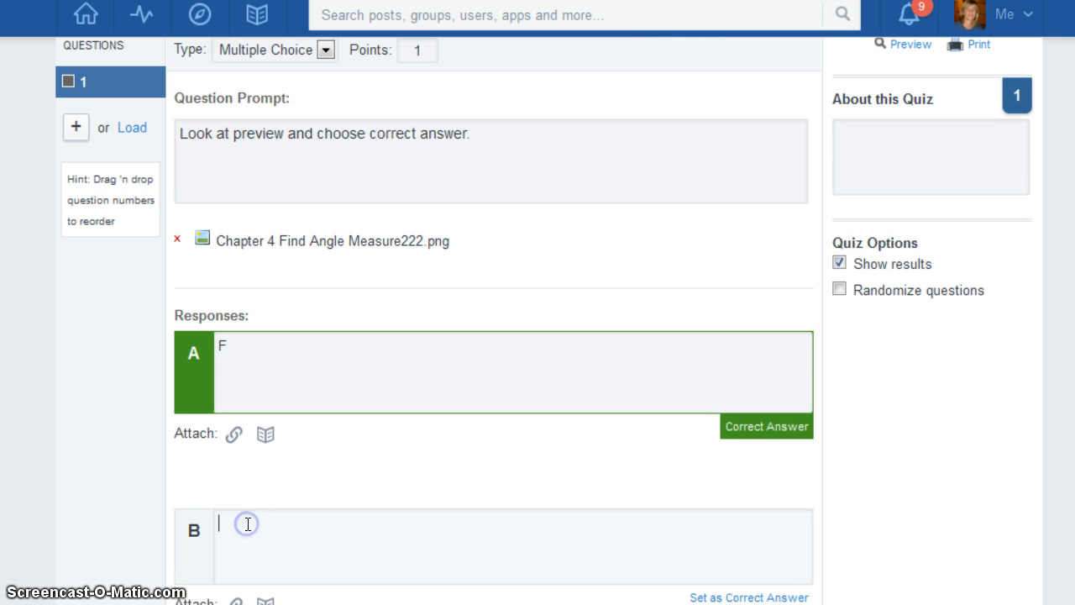
type("G")
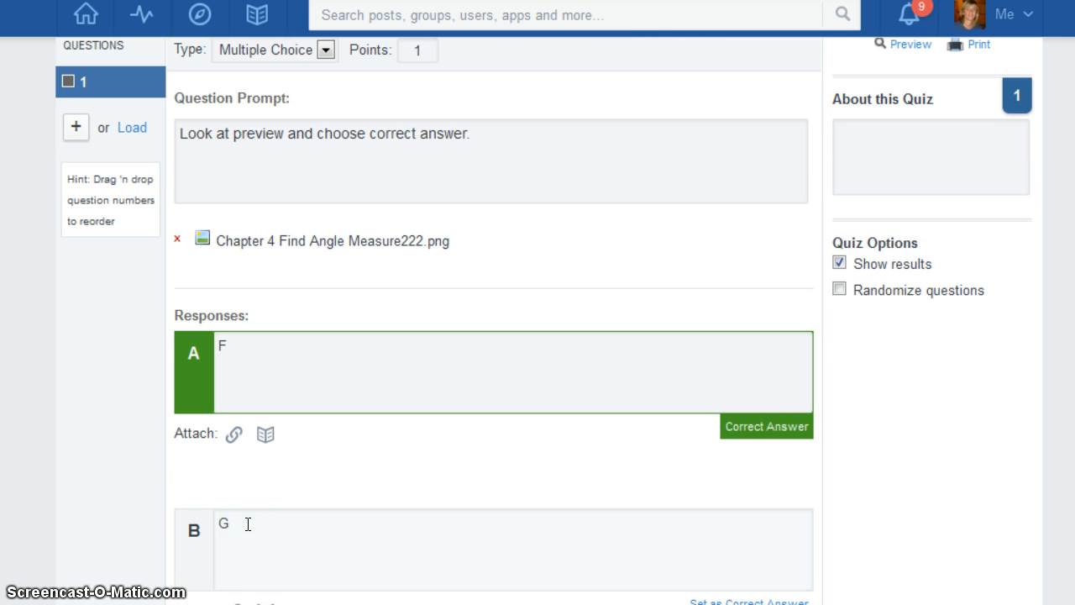
Enter H as response C and J as response D, and set response C as the correct answer
scroll(256, 502, "down", 3)
left_click(244, 546)
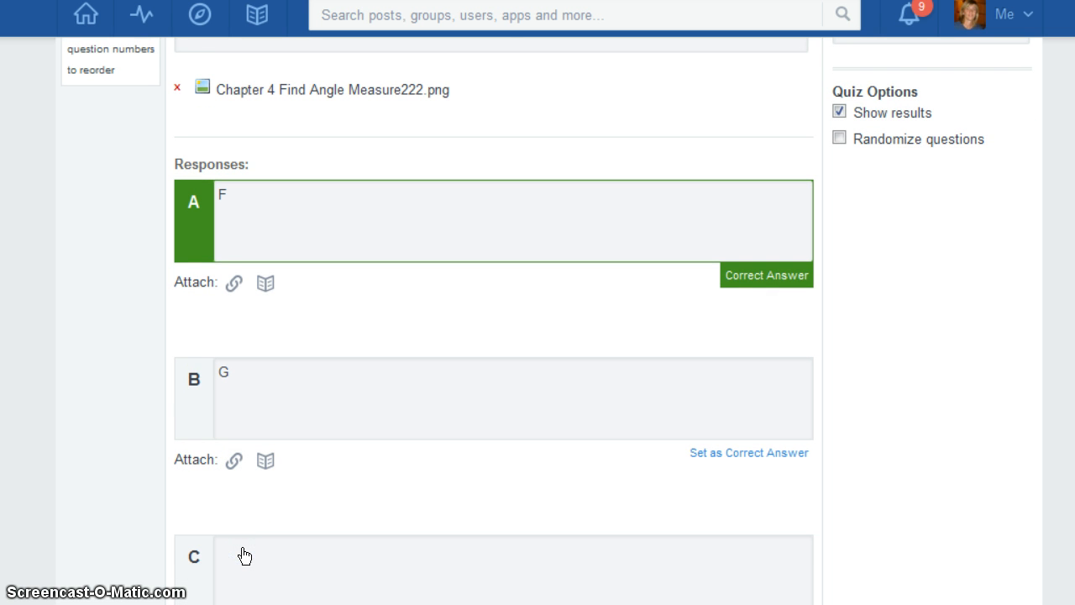
left_click(243, 549)
type("H")
scroll(160, 280, "down", 3)
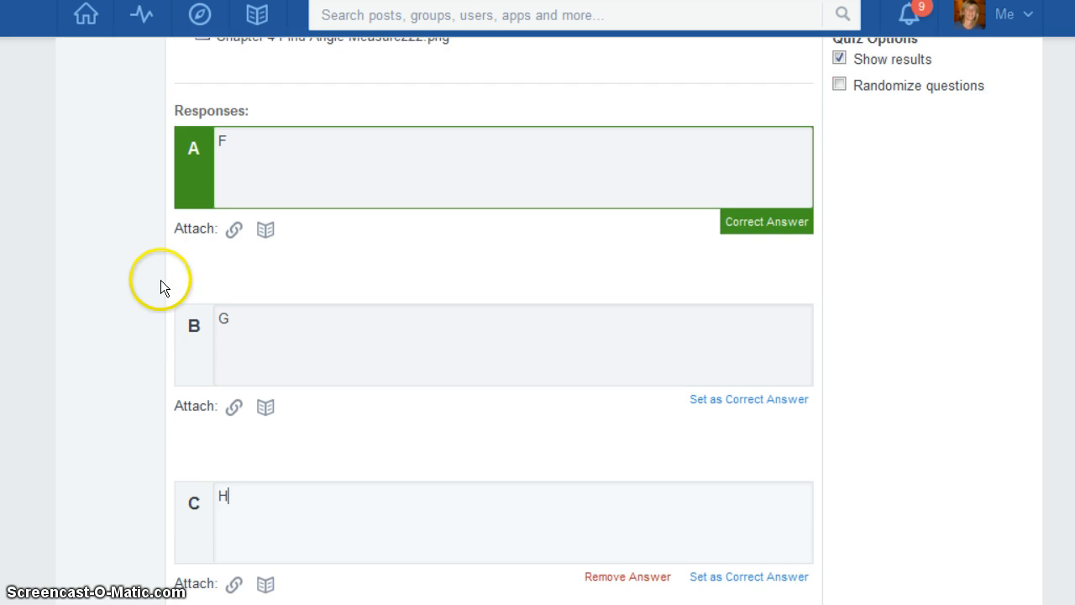
left_click(233, 571)
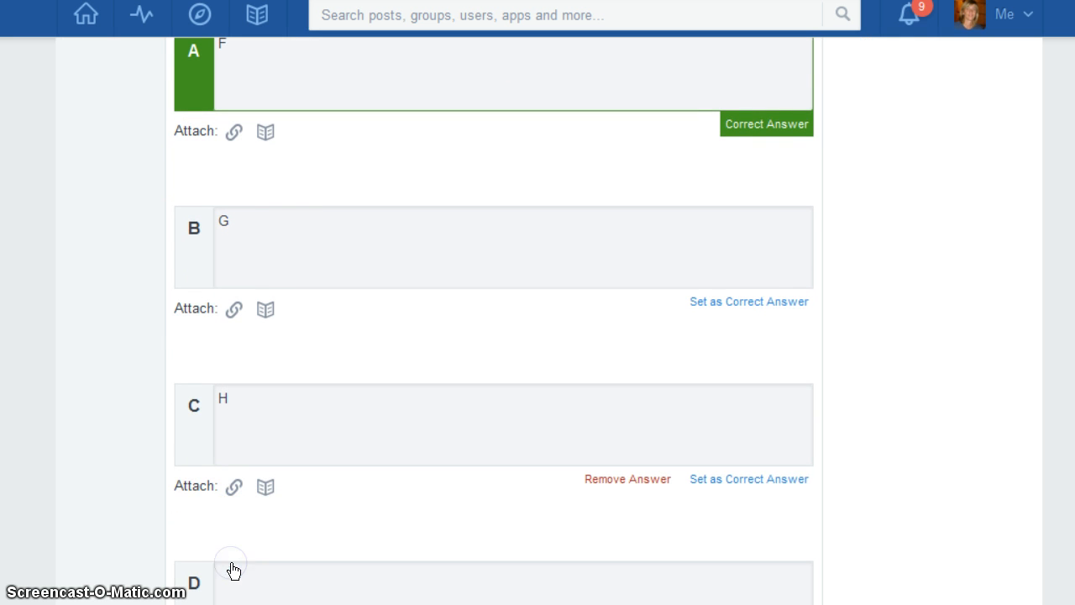
left_click(231, 567)
type("J")
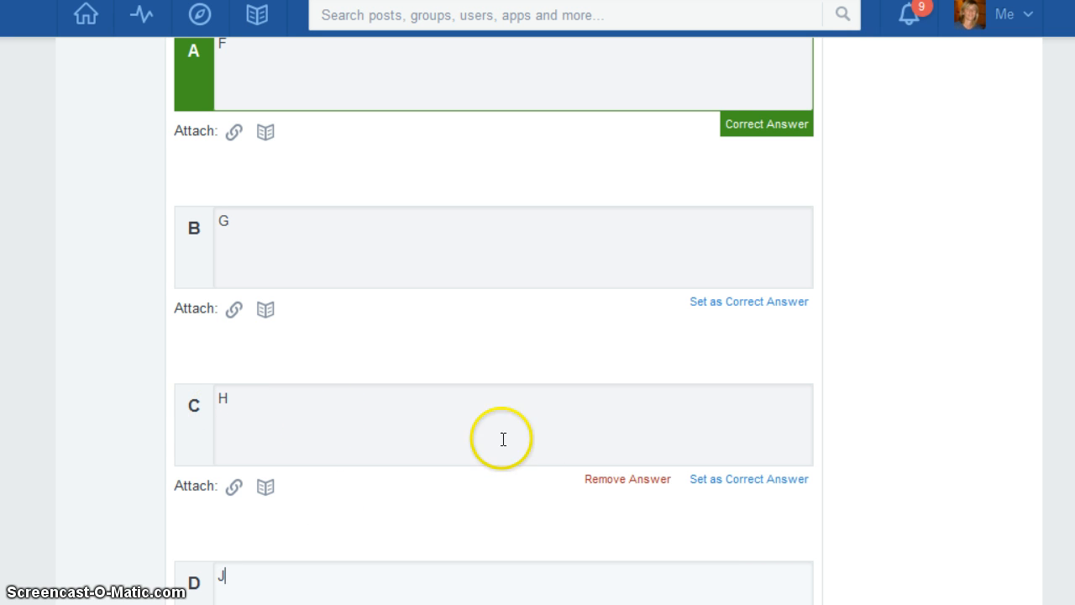
left_click(771, 481)
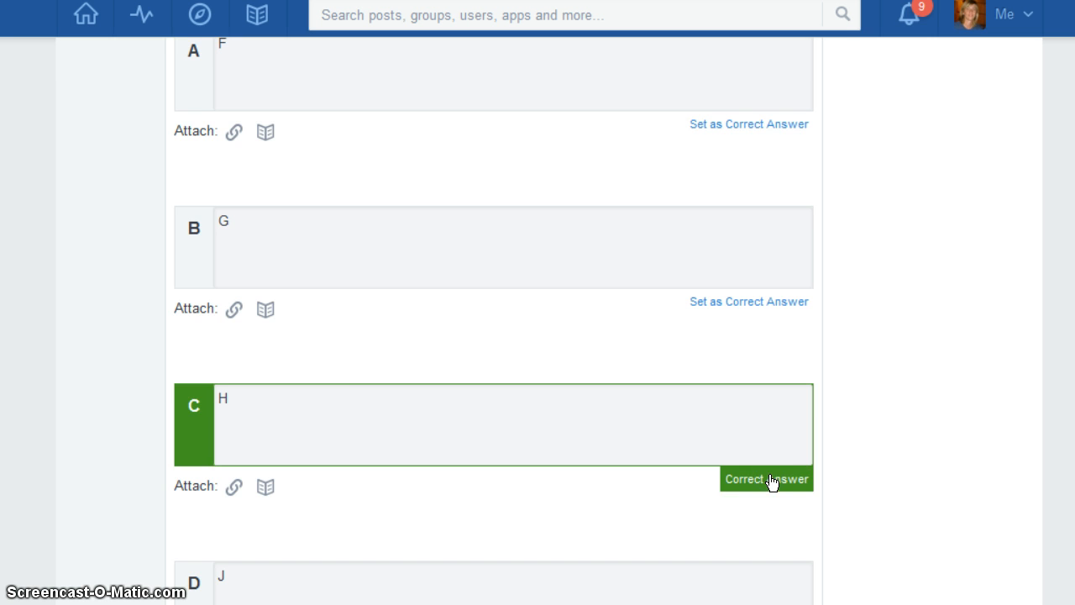
Start the quiz in preview mode and view the image attached to question 1 enlarged
scroll(338, 348, "up", 2)
scroll(342, 356, "up", 3)
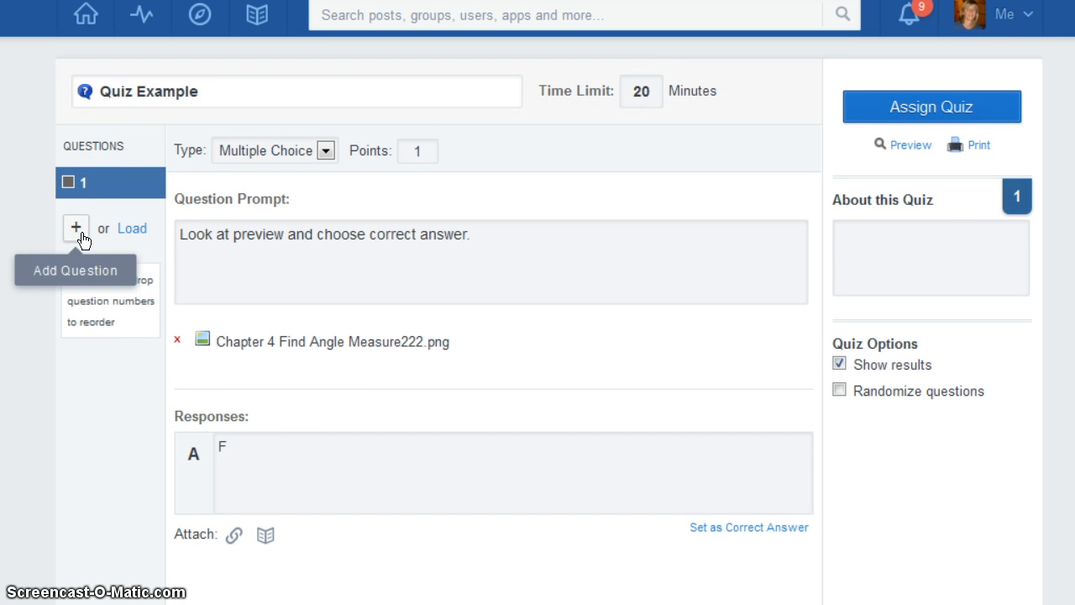
left_click(897, 152)
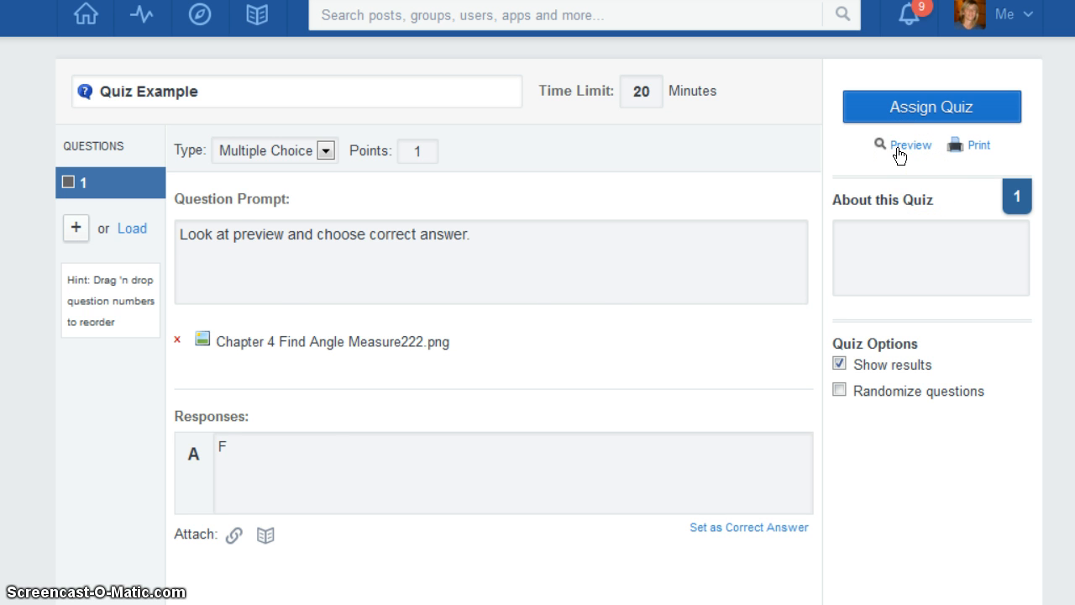
left_click(897, 149)
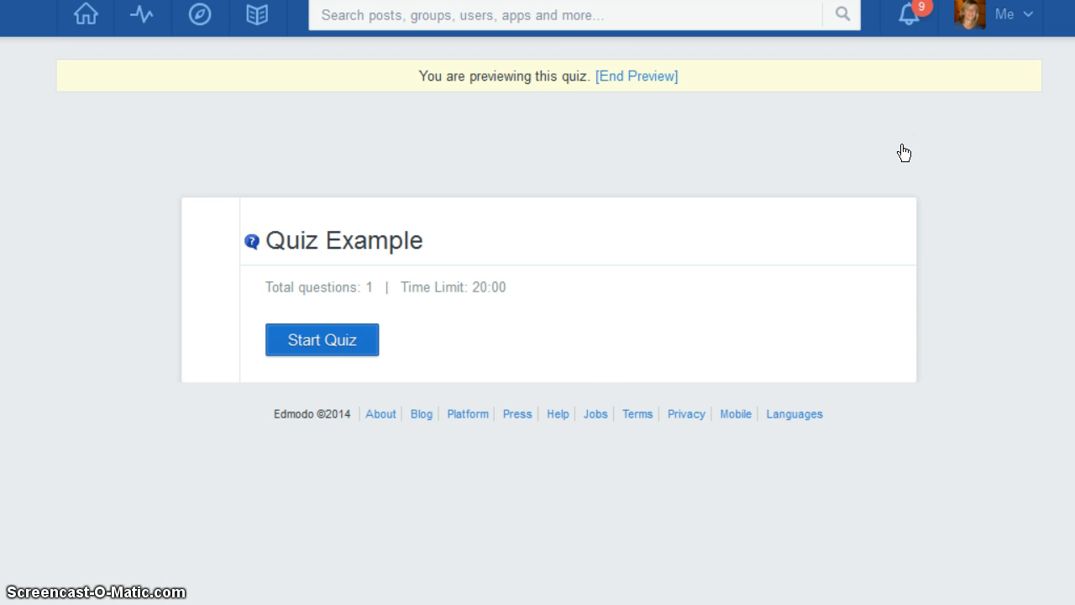
left_click(332, 341)
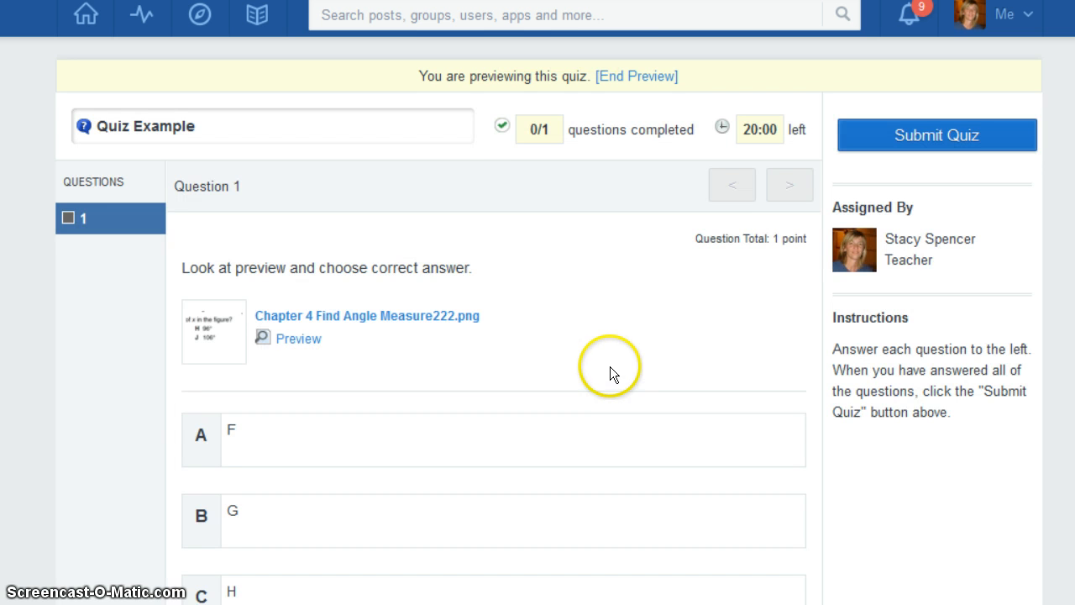
scroll(611, 367, "down", 3)
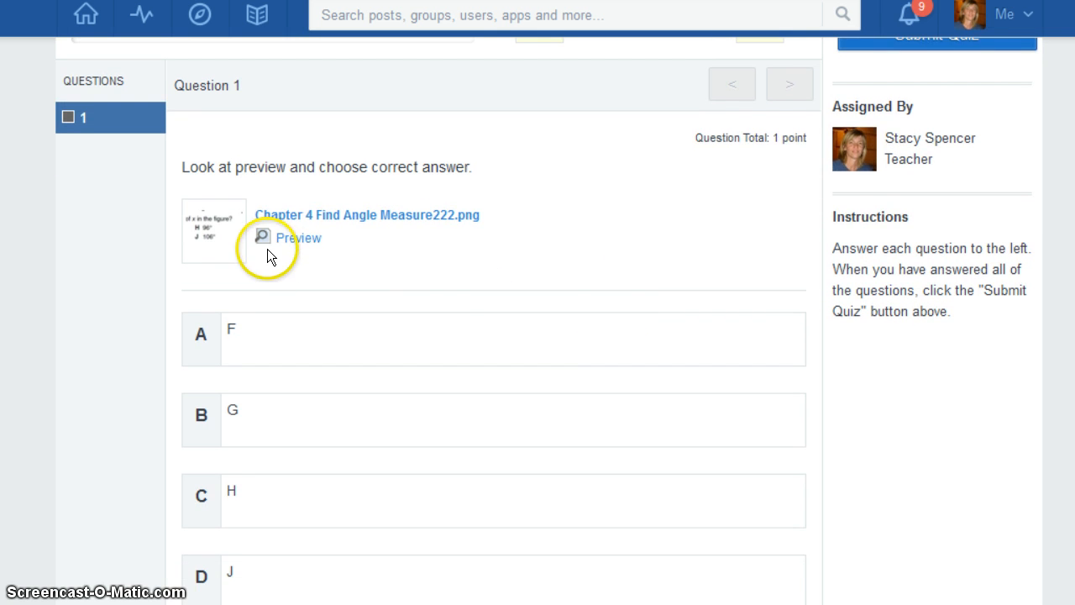
left_click(304, 238)
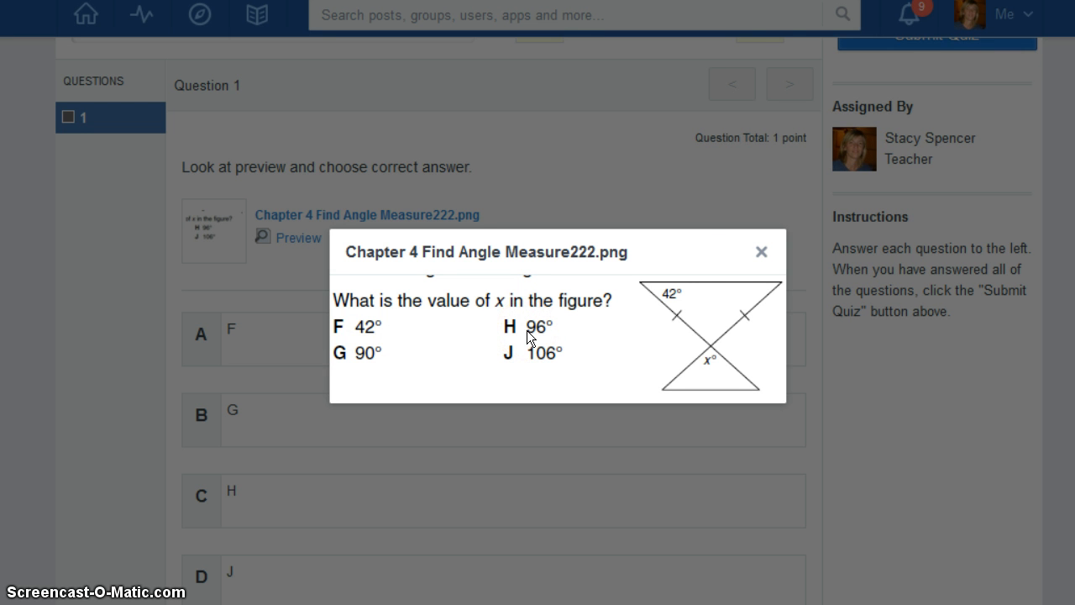
Close the enlarged image, answer question 1 with choice C (H), and end the quiz preview
left_click(761, 252)
scroll(511, 401, "down", 1)
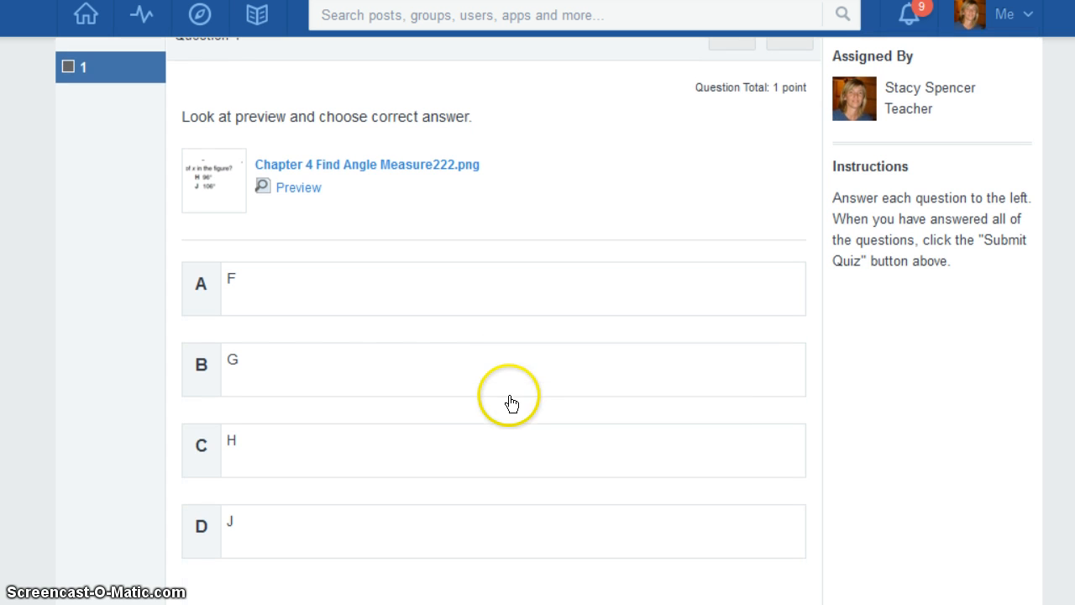
left_click(255, 458)
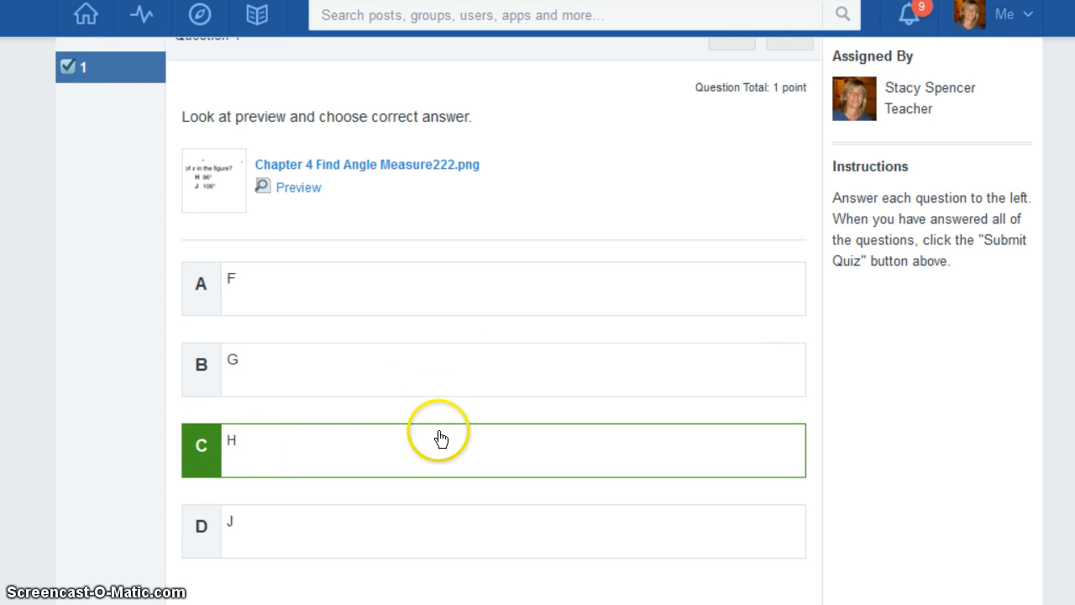
scroll(439, 436, "up", 1)
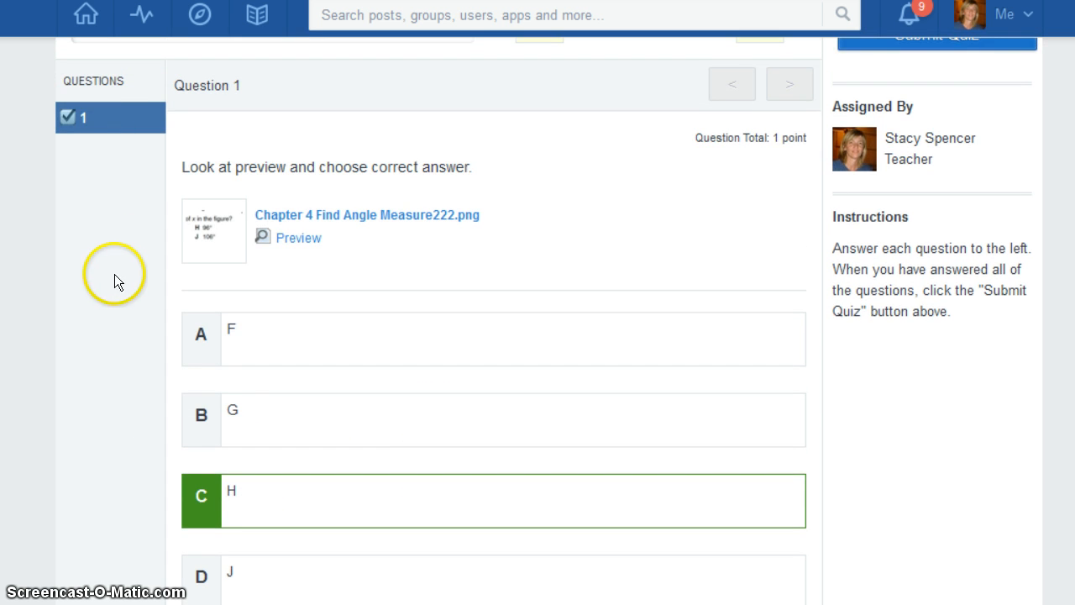
scroll(118, 276, "up", 2)
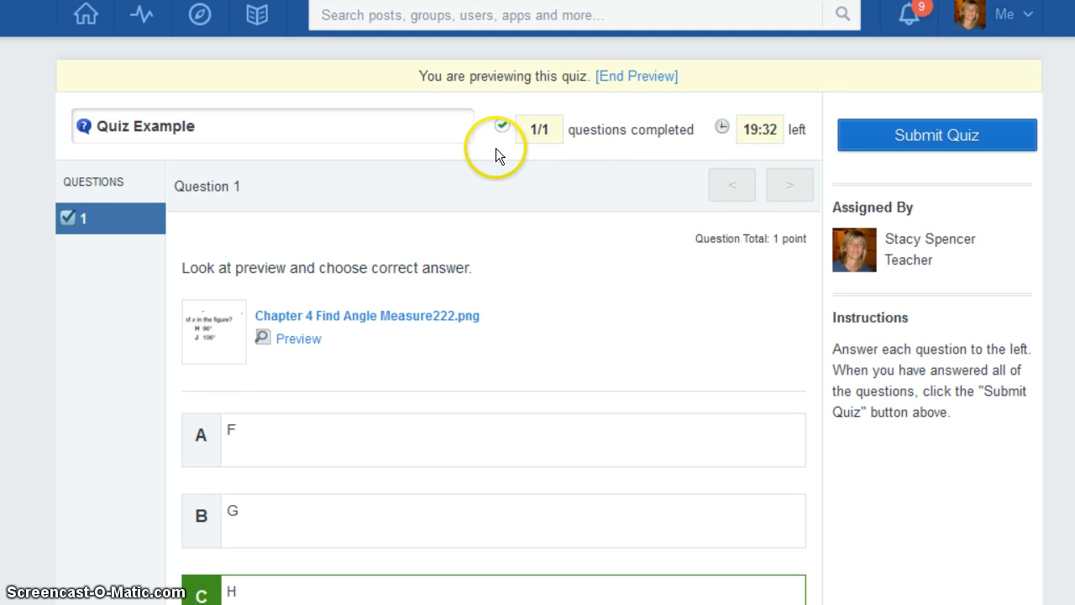
left_click(635, 77)
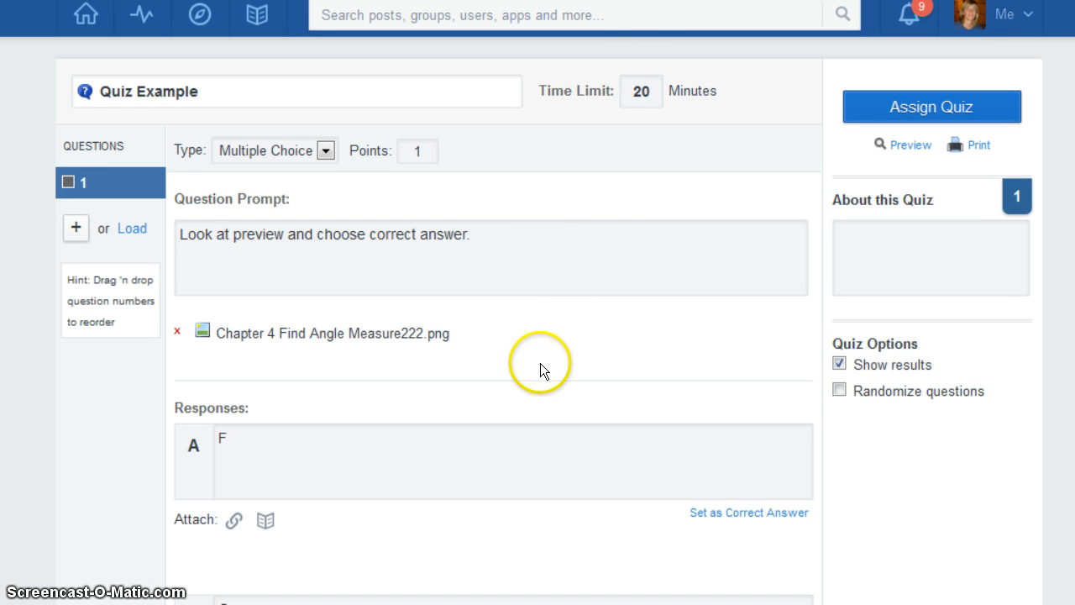
Start assigning the quiz with a due date of 01/08/2014 and include it in the gradebook
left_click(927, 113)
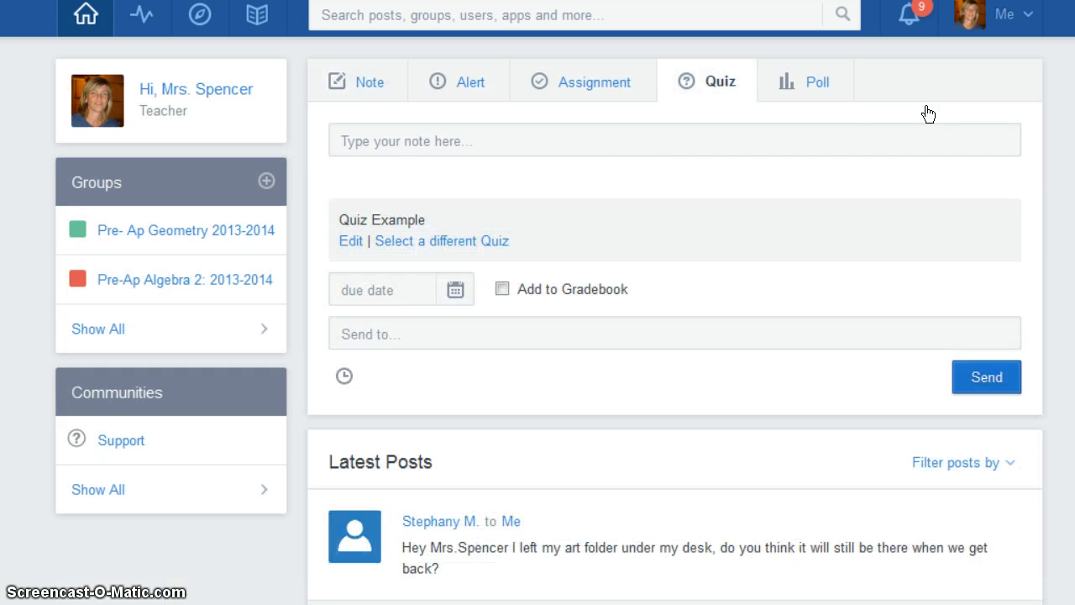
left_click(717, 241)
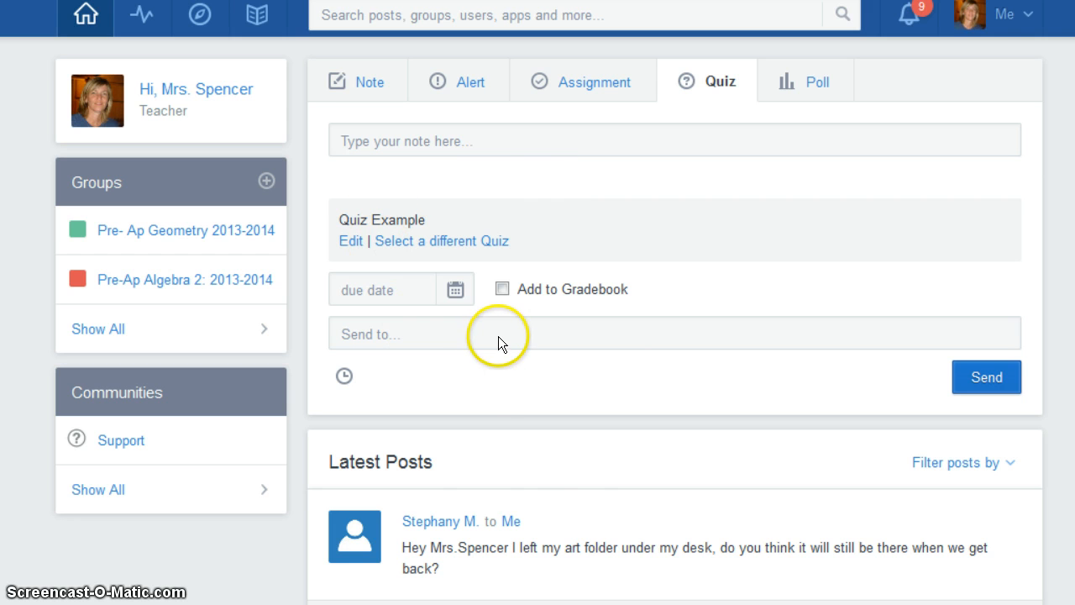
left_click(456, 292)
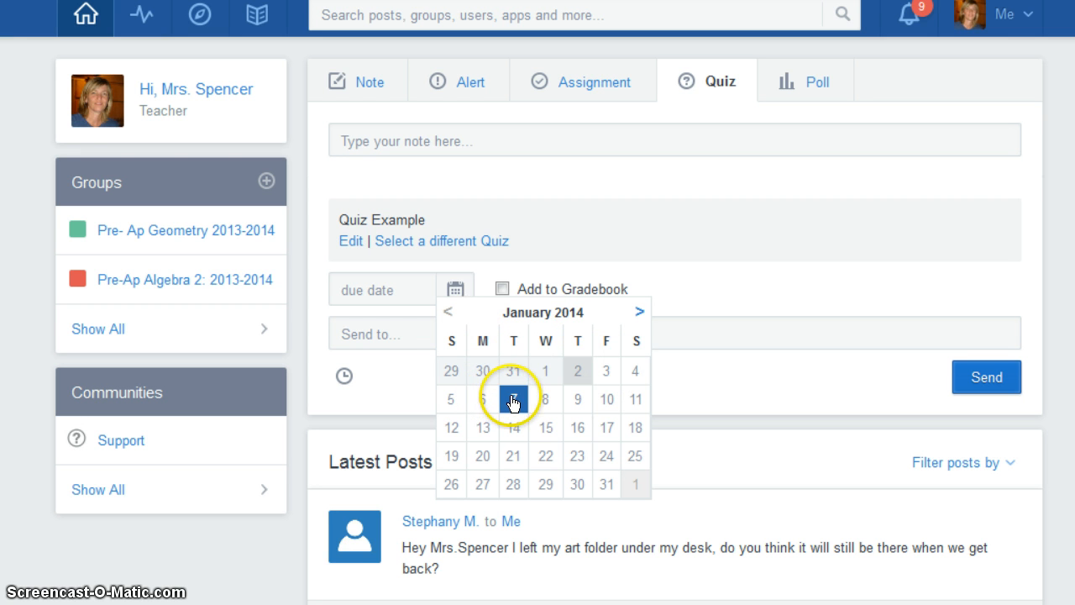
left_click(552, 400)
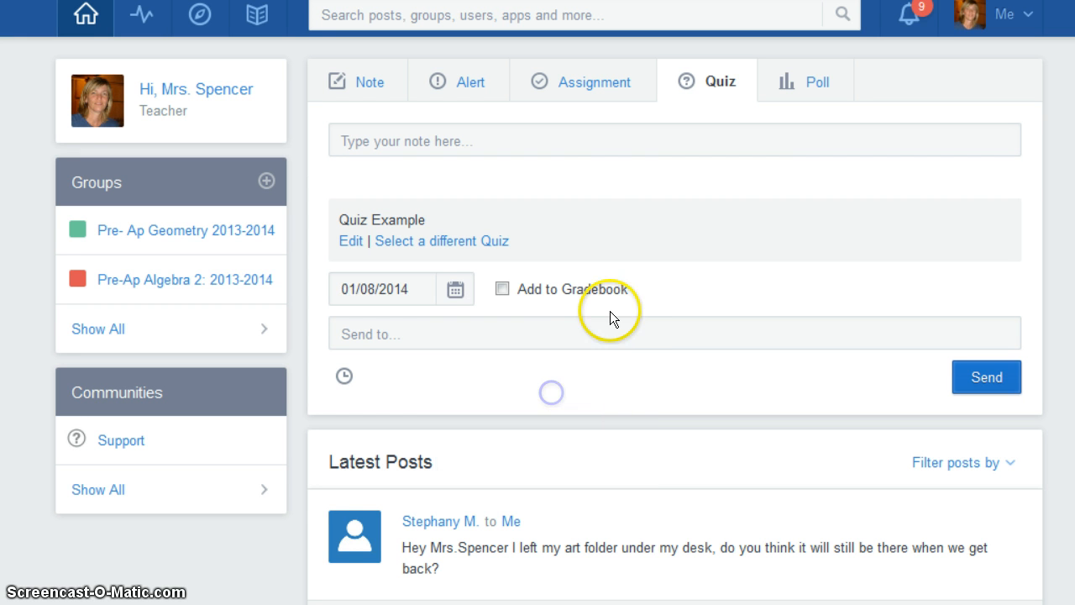
left_click(501, 288)
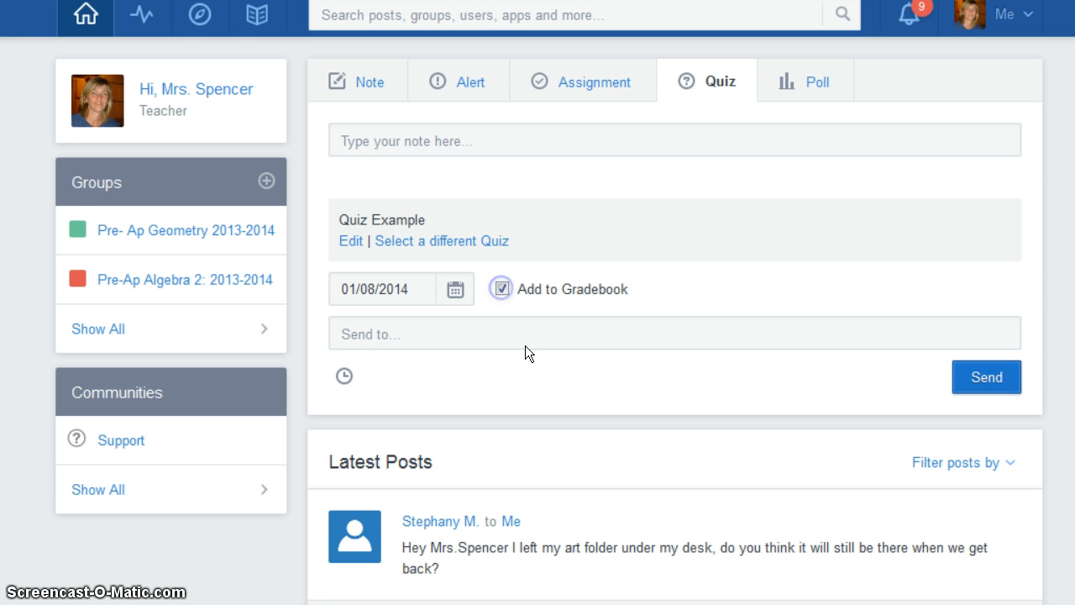
Set the group "Pre- Ap Geometry 2013-2014" as the recipient of the quiz
left_click(348, 336)
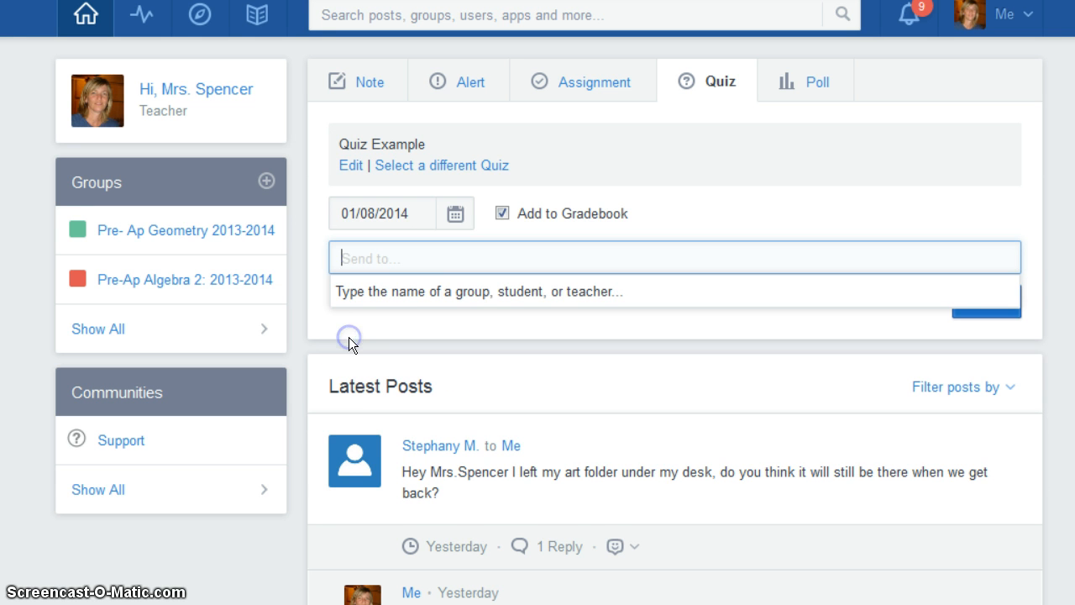
left_click(464, 271)
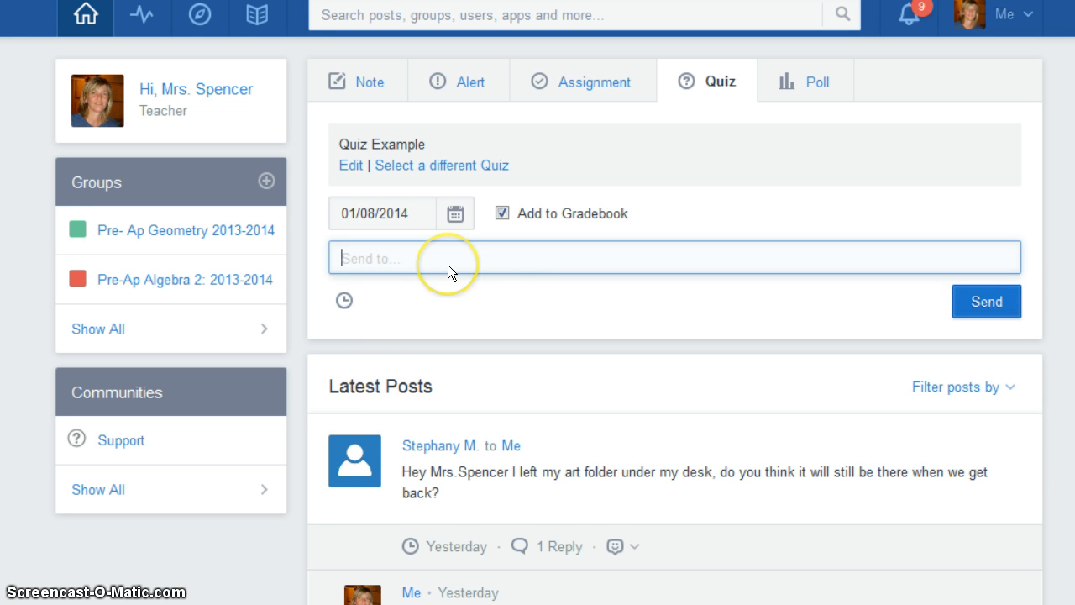
type("pre")
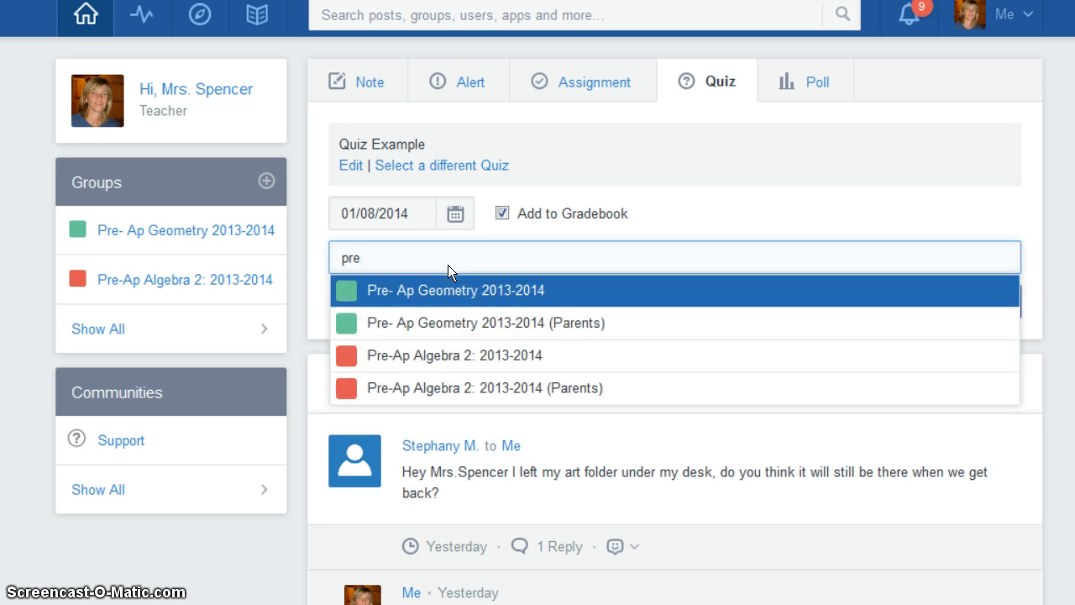
left_click(457, 267)
left_click(484, 292)
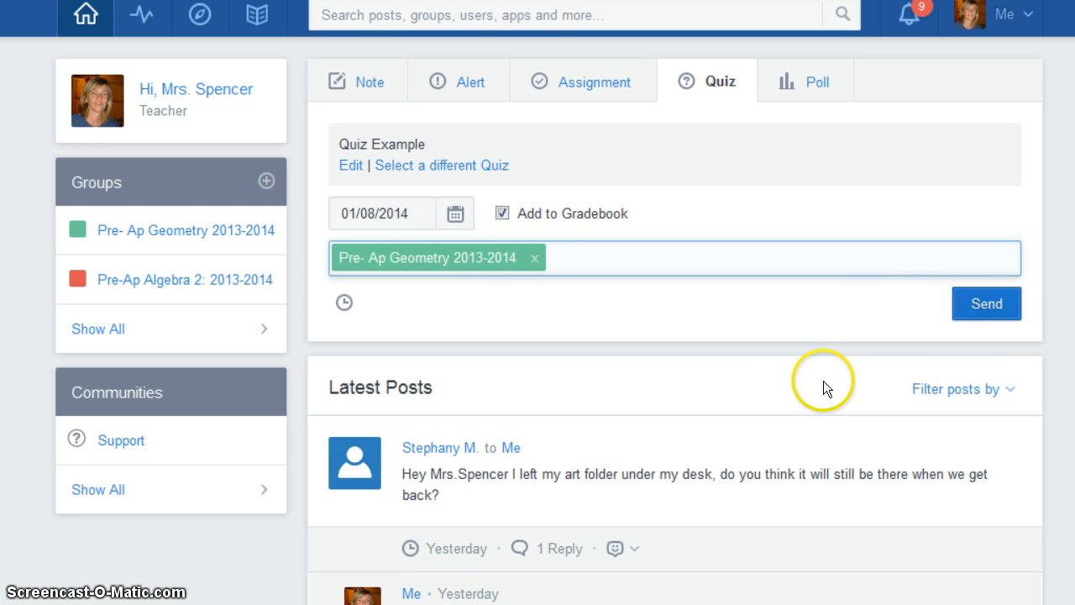